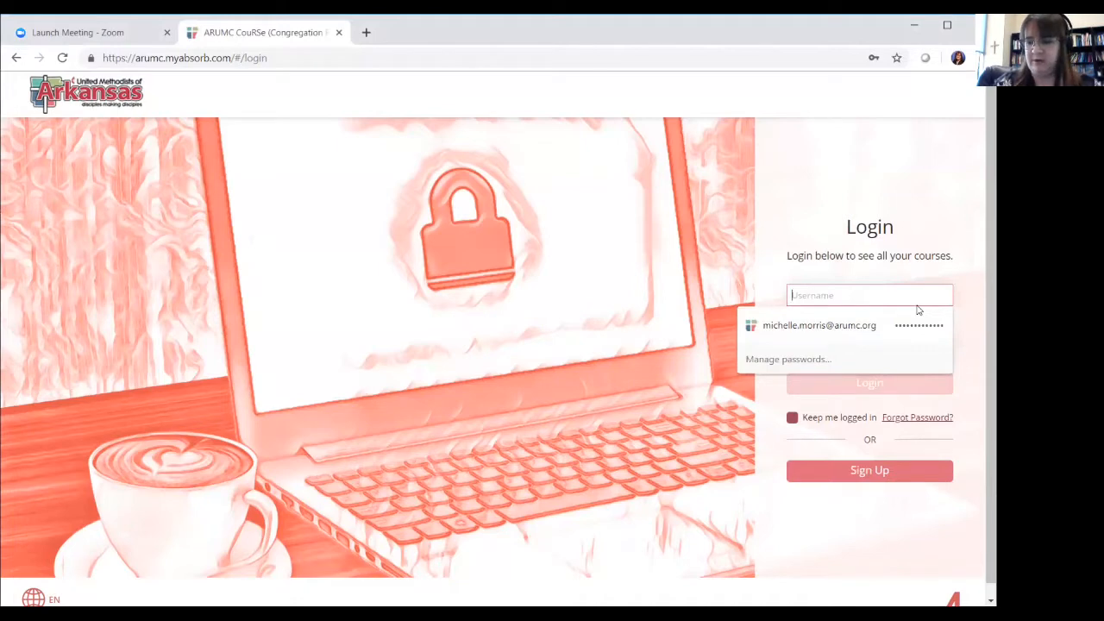
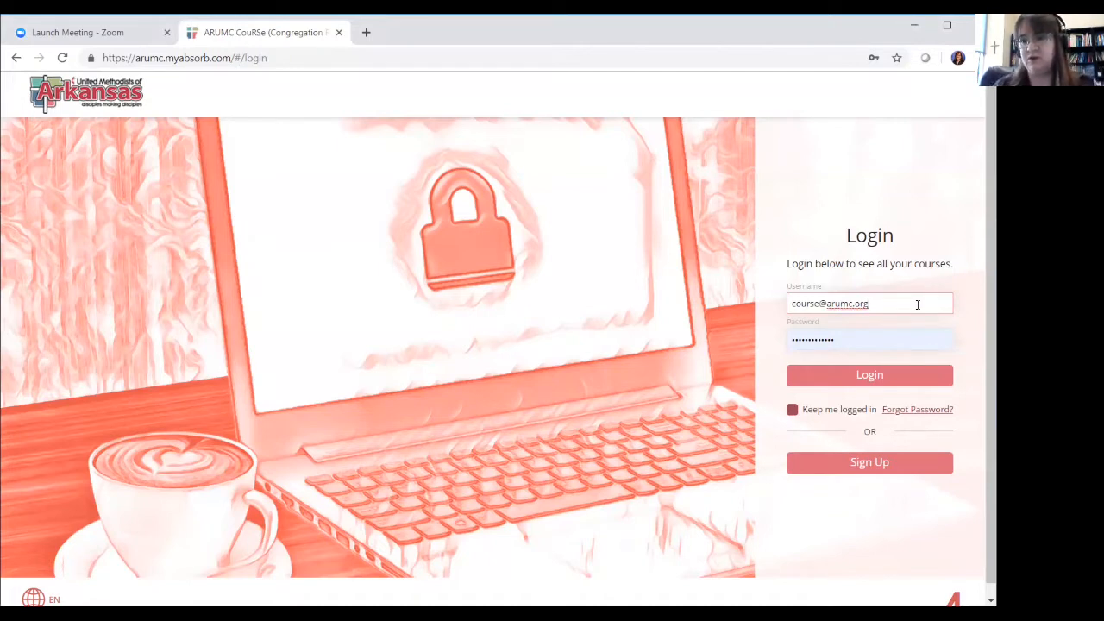
Enter the course e-mail and a new password on the login page, then go to Sign Up
click(836, 342)
key(BackSpace)
key(BackSpace)
key(BackSpace)
key(BackSpace)
key(BackSpace)
key(BackSpace)
key(BackSpace)
key(BackSpace)
key(BackSpace)
key(BackSpace)
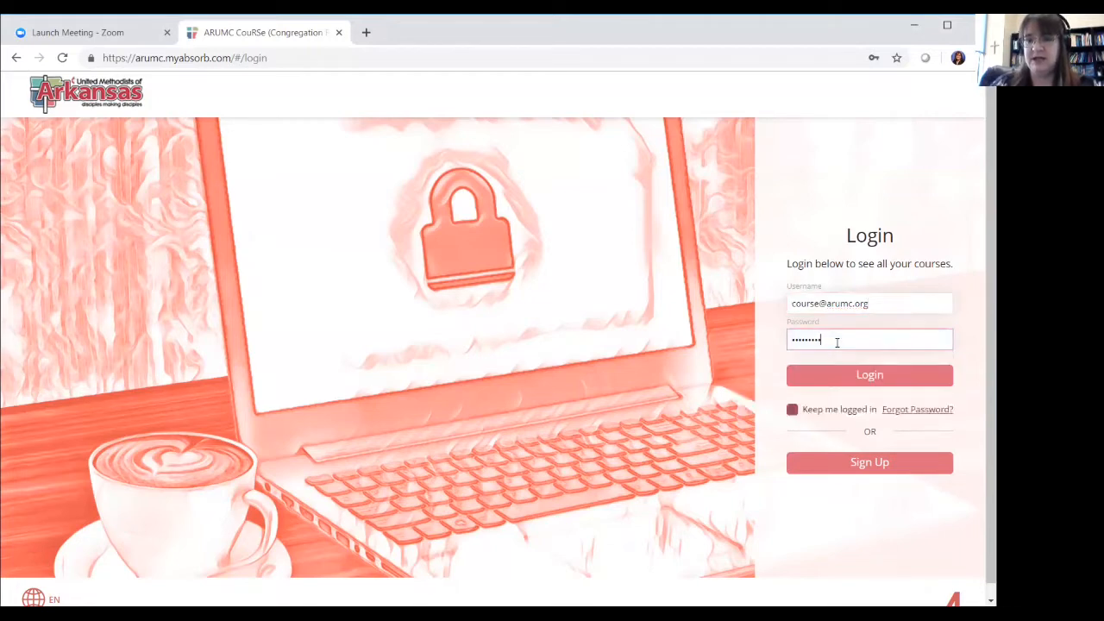
key(BackSpace)
key(BackSpace)
key(BackSpace)
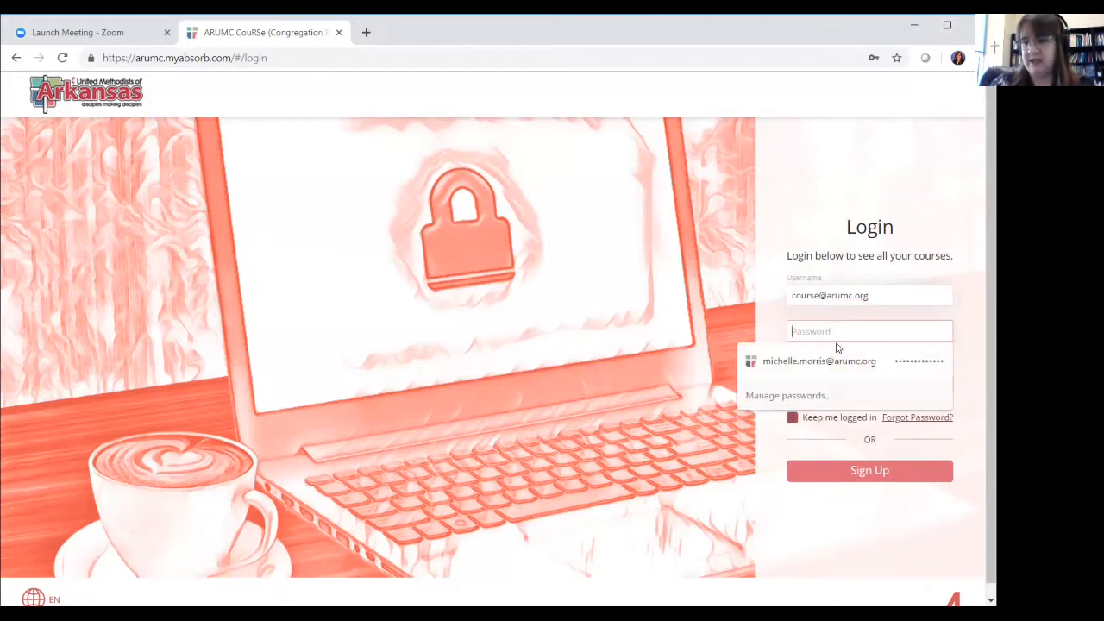
text(•••)
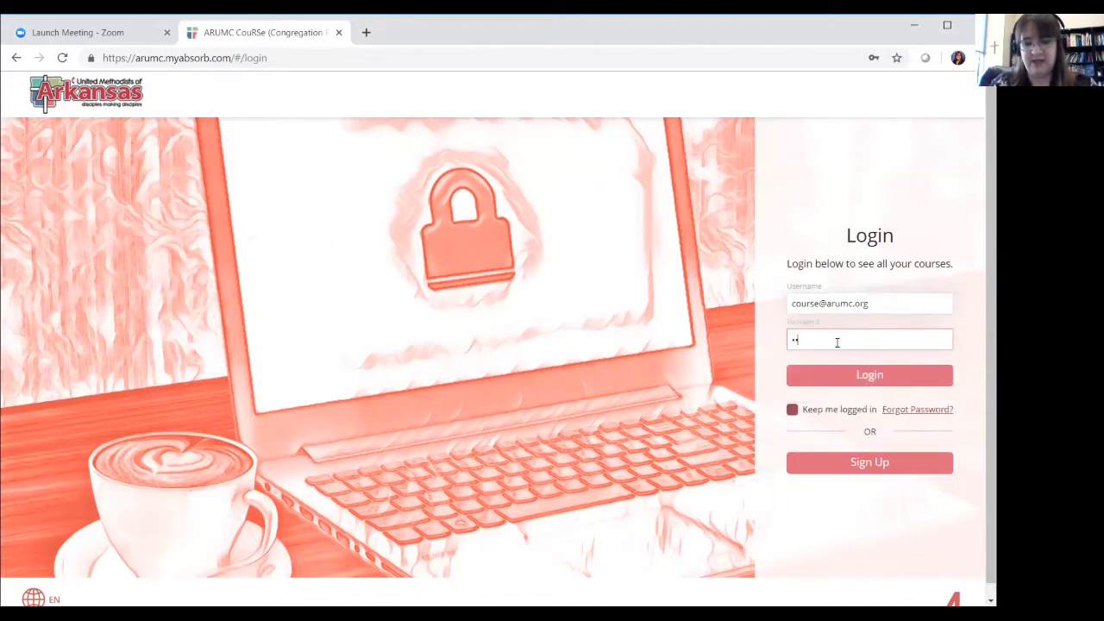
text(••)
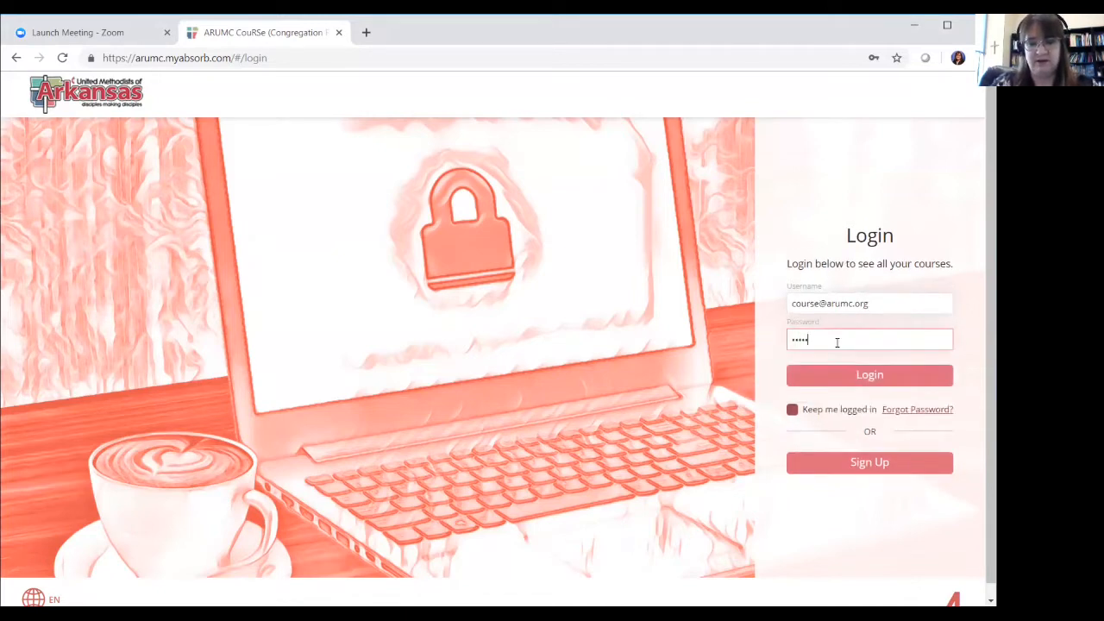
text(•)
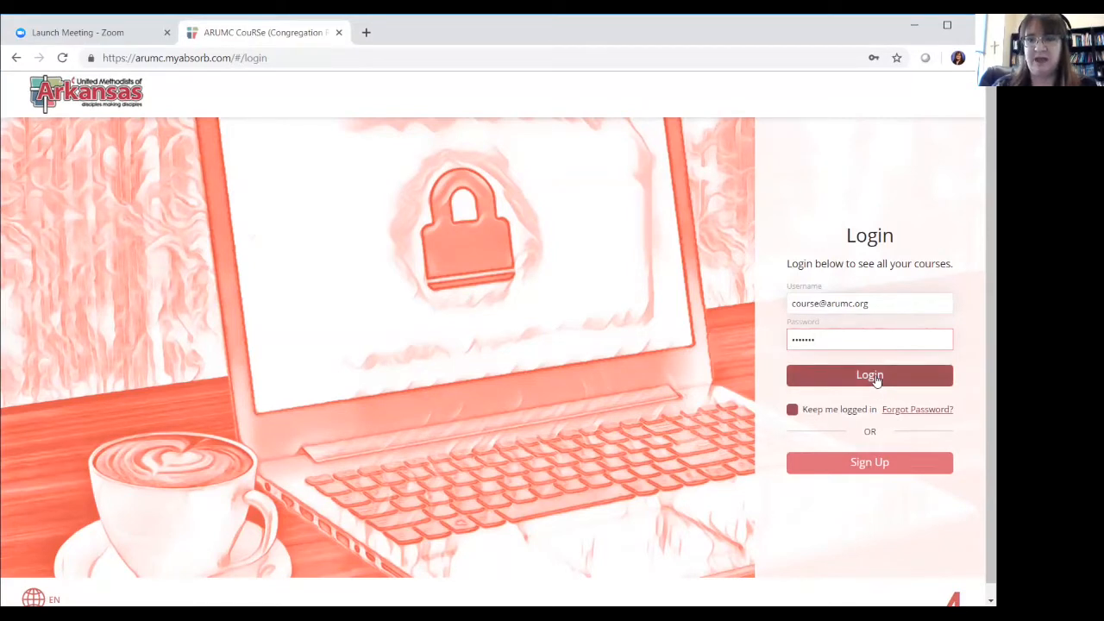
click(870, 466)
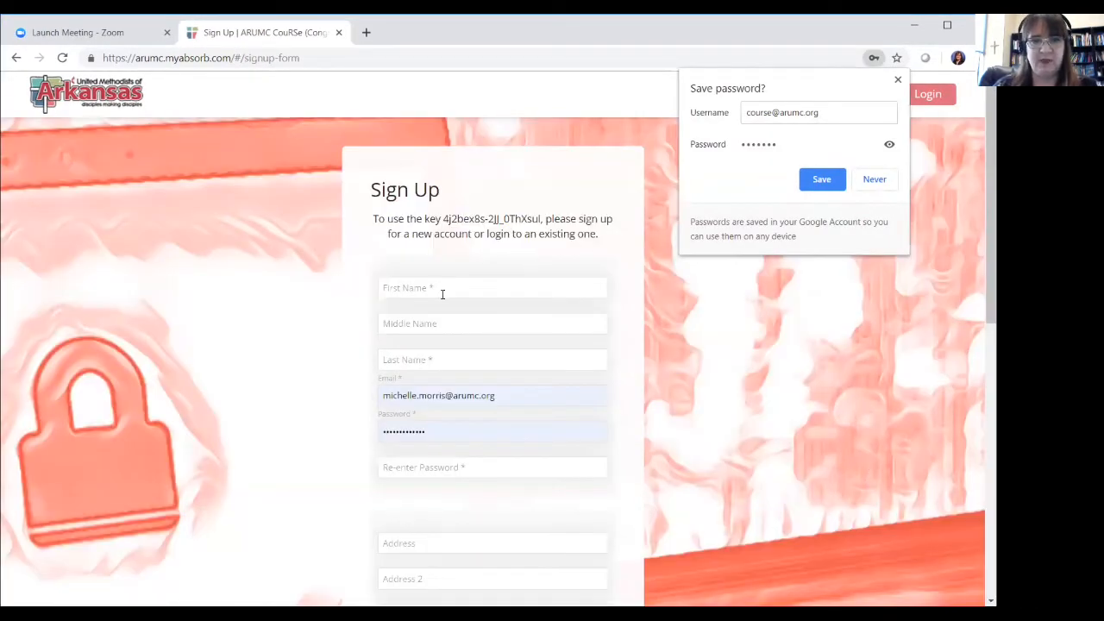
Replace the autofilled first name with Course and enter last name Administrator
click(438, 288)
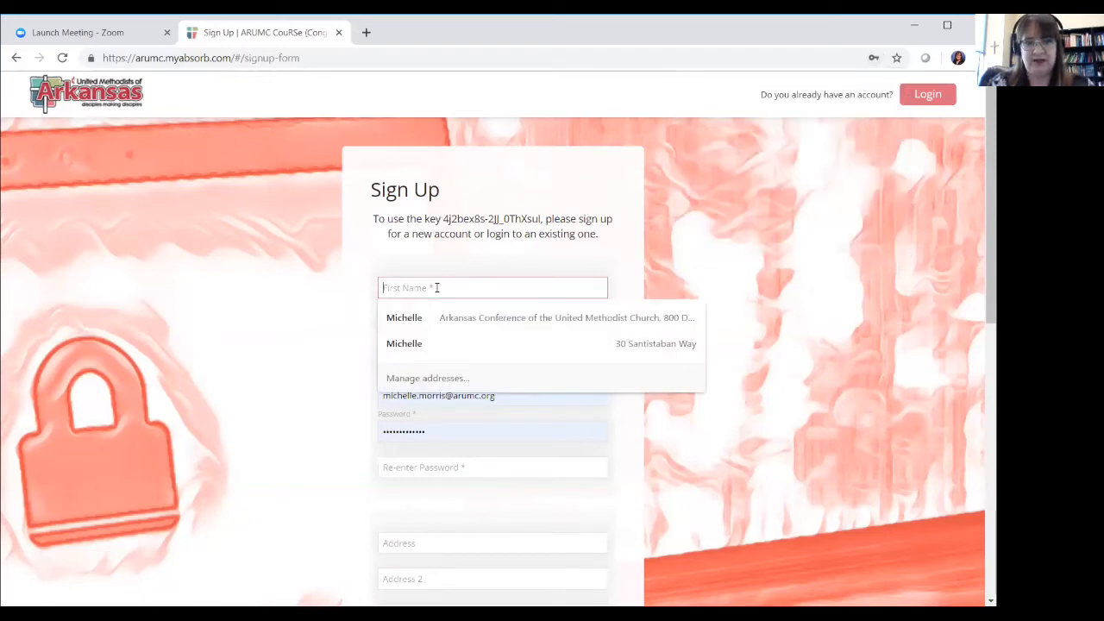
text(Michelle)
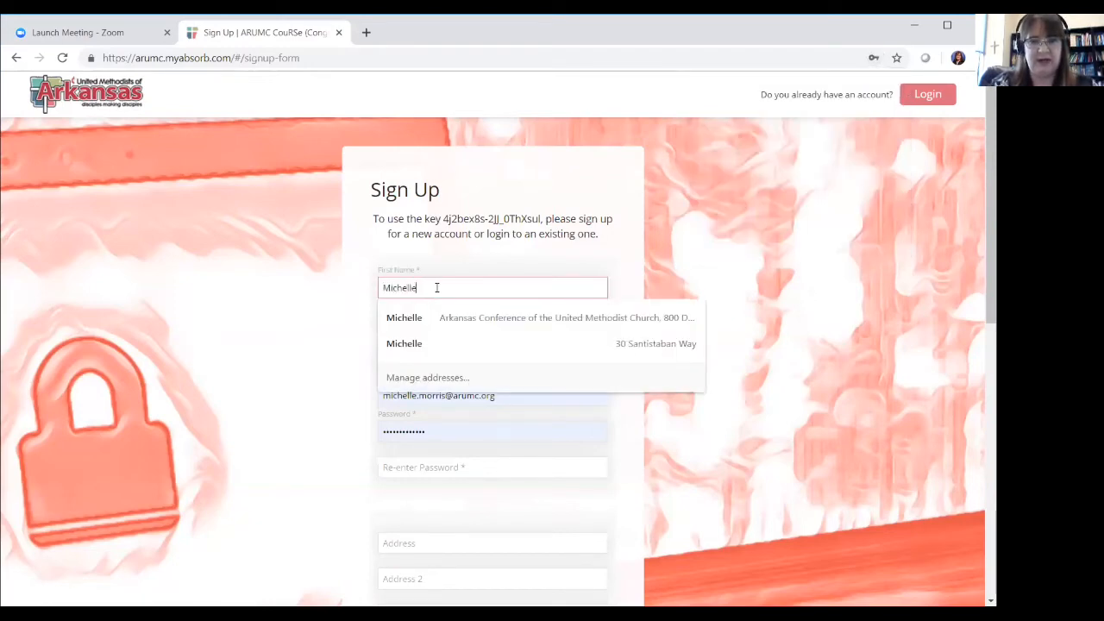
key(BackSpace)
key(BackSpace)
key(BackSpace)
key(BackSpace)
key(BackSpace)
key(BackSpace)
key(BackSpace)
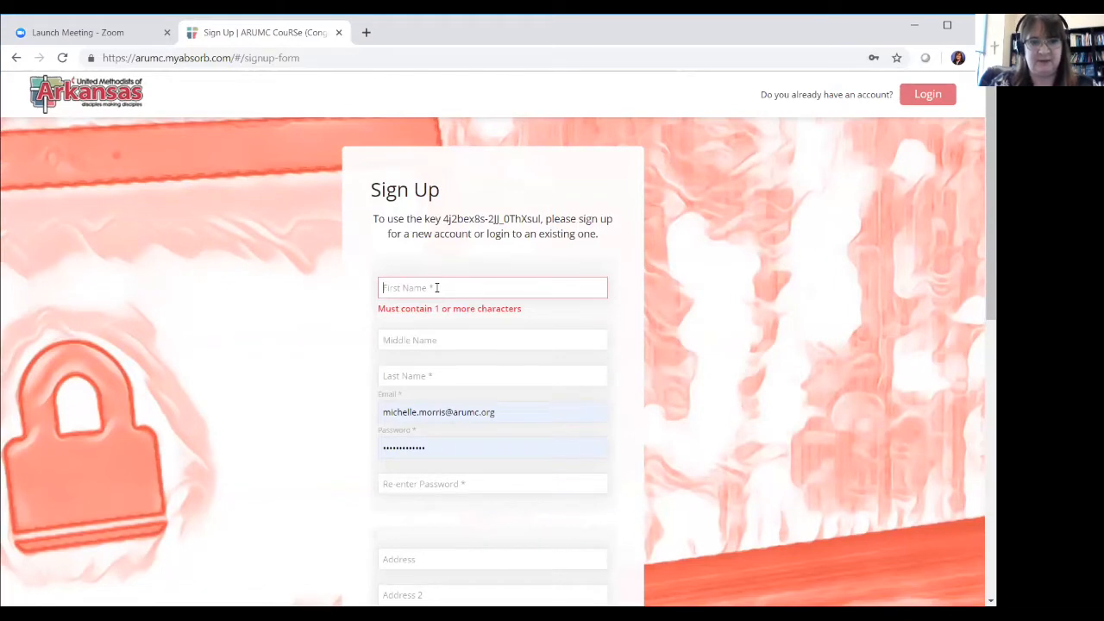
text(Course)
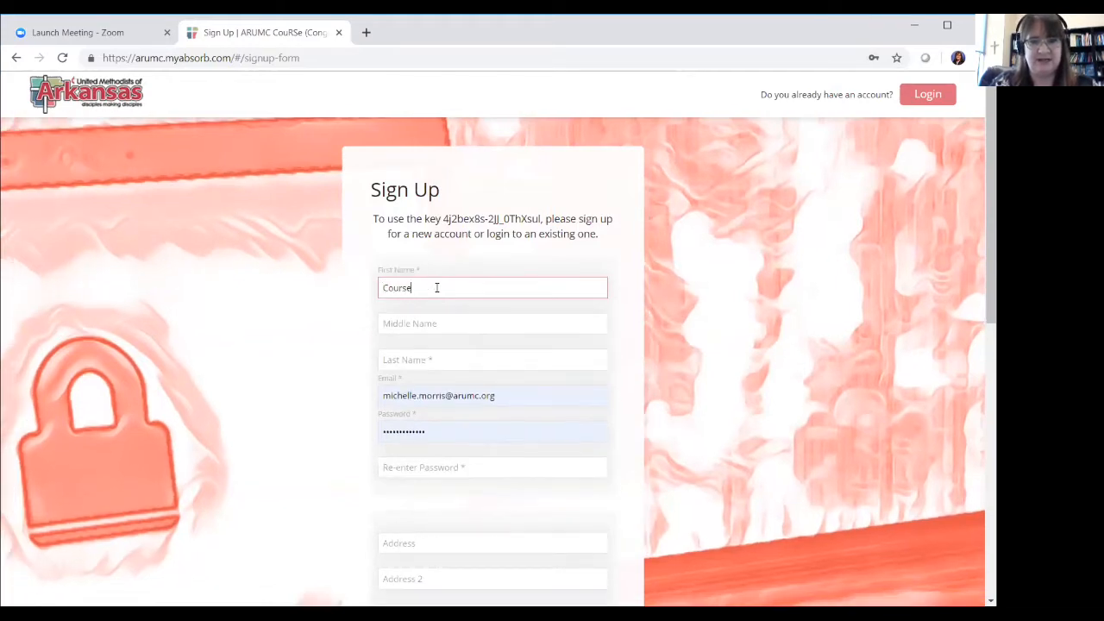
key(Tab)
key(Tab)
text(Adm)
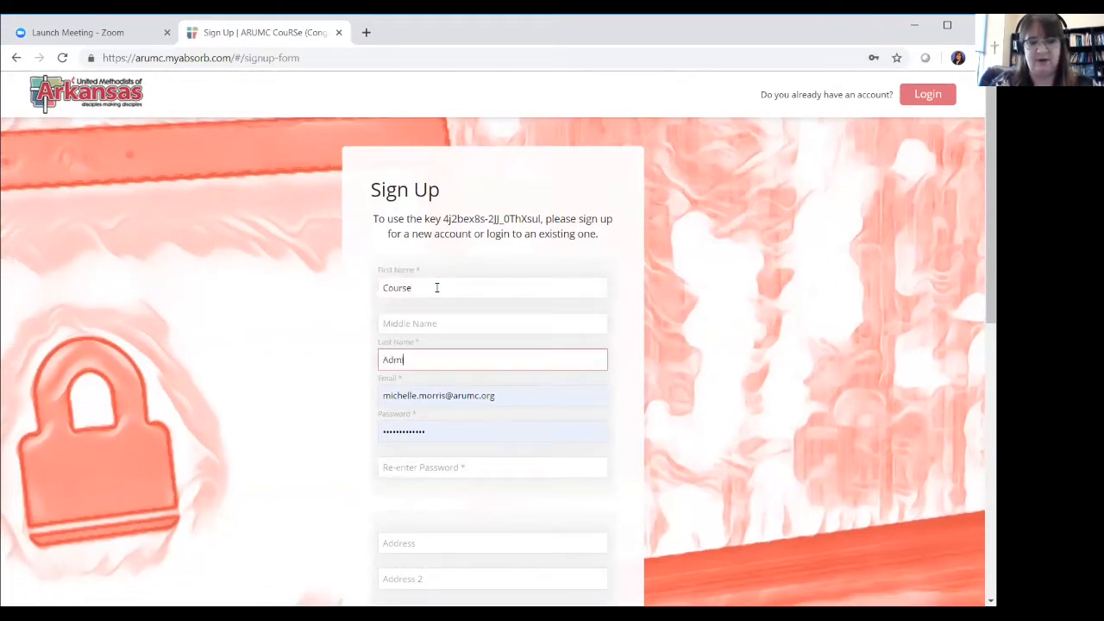
text(inistrator)
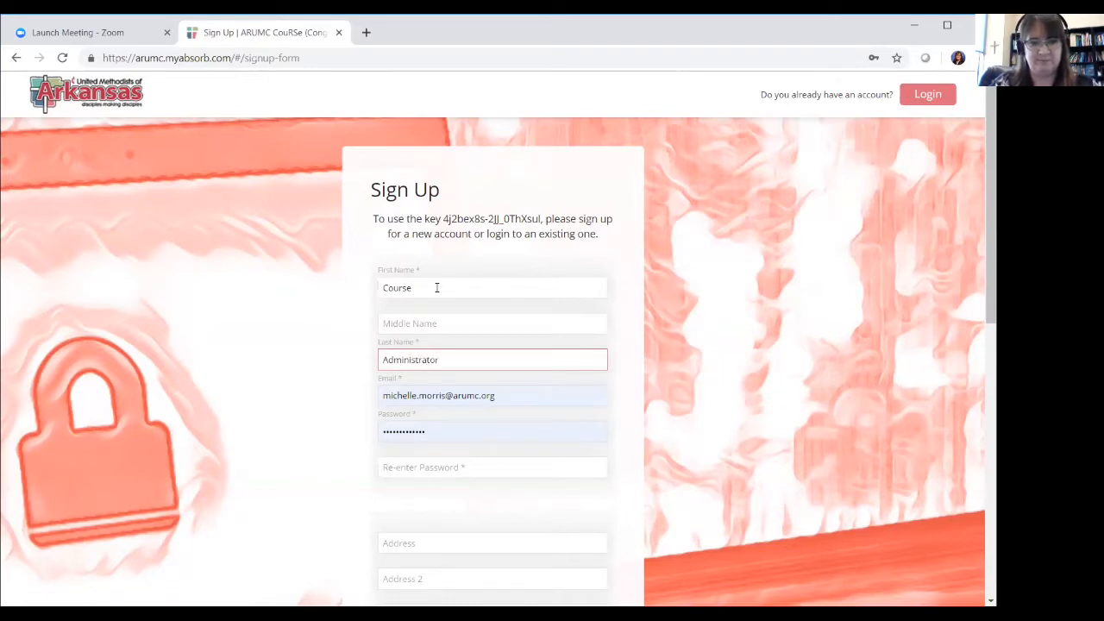
Replace the autofilled e-mail with the course e-mail and enter the new password twice
key(Tab)
key(BackSpace)
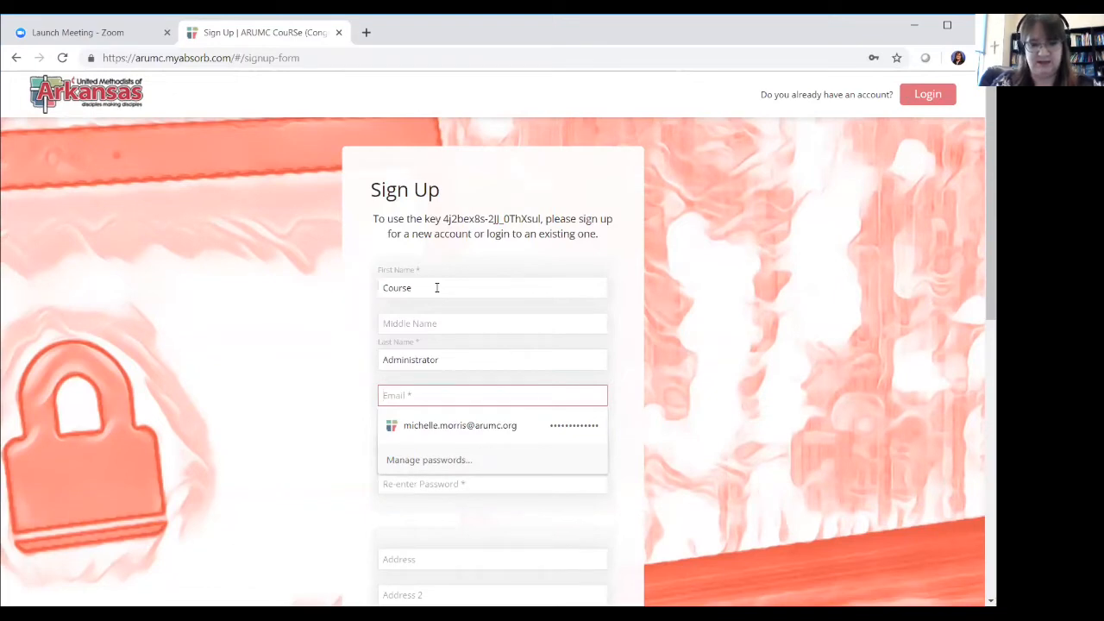
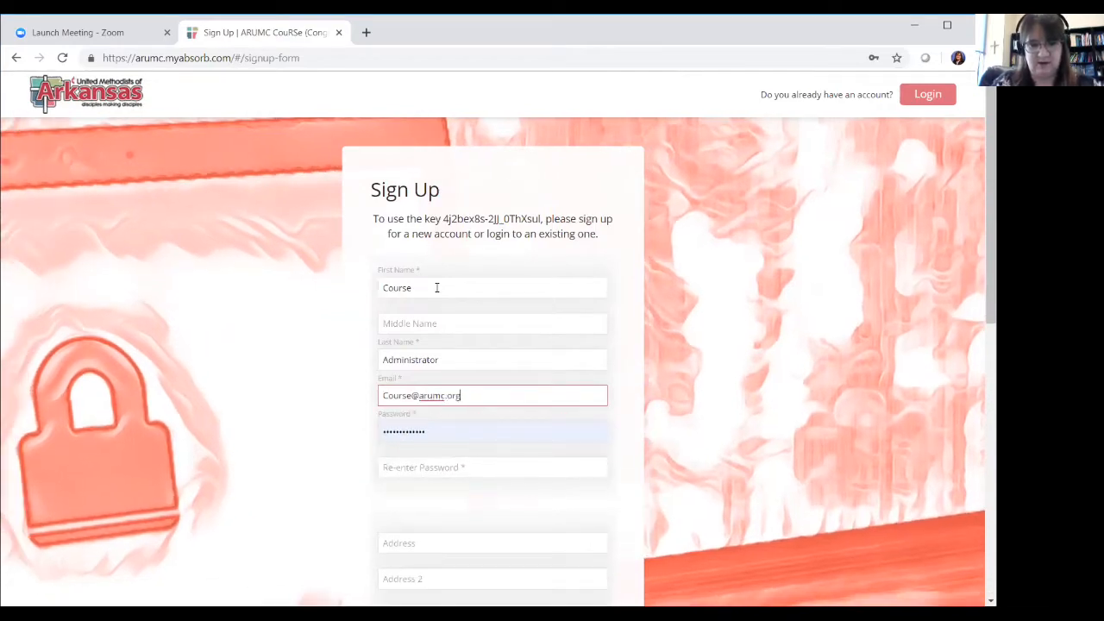
key(Tab)
key(BackSpace)
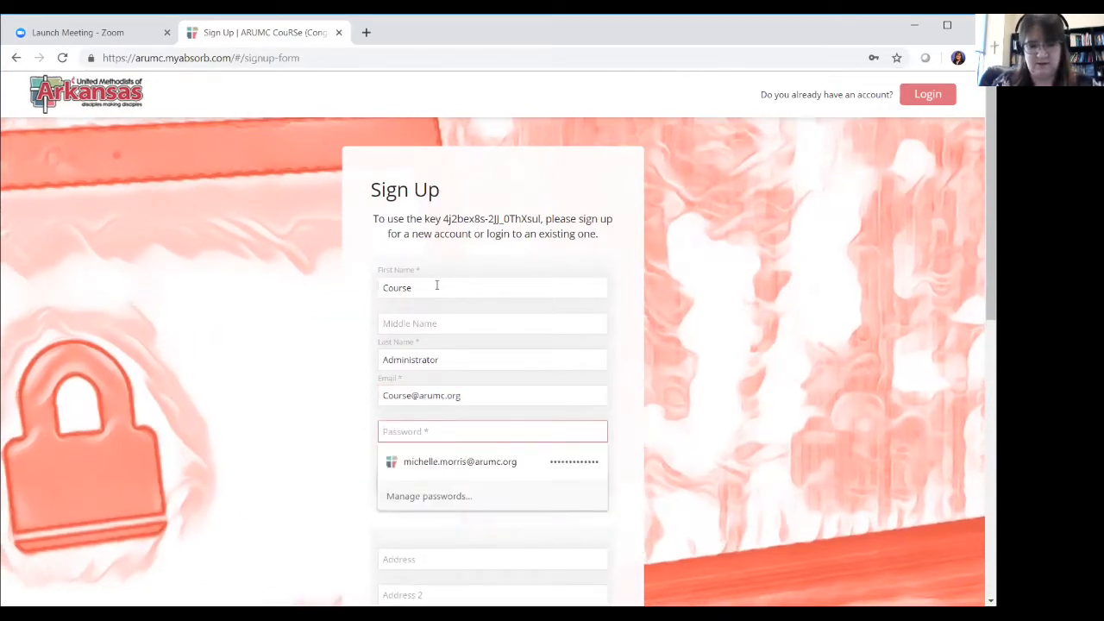
text(*)
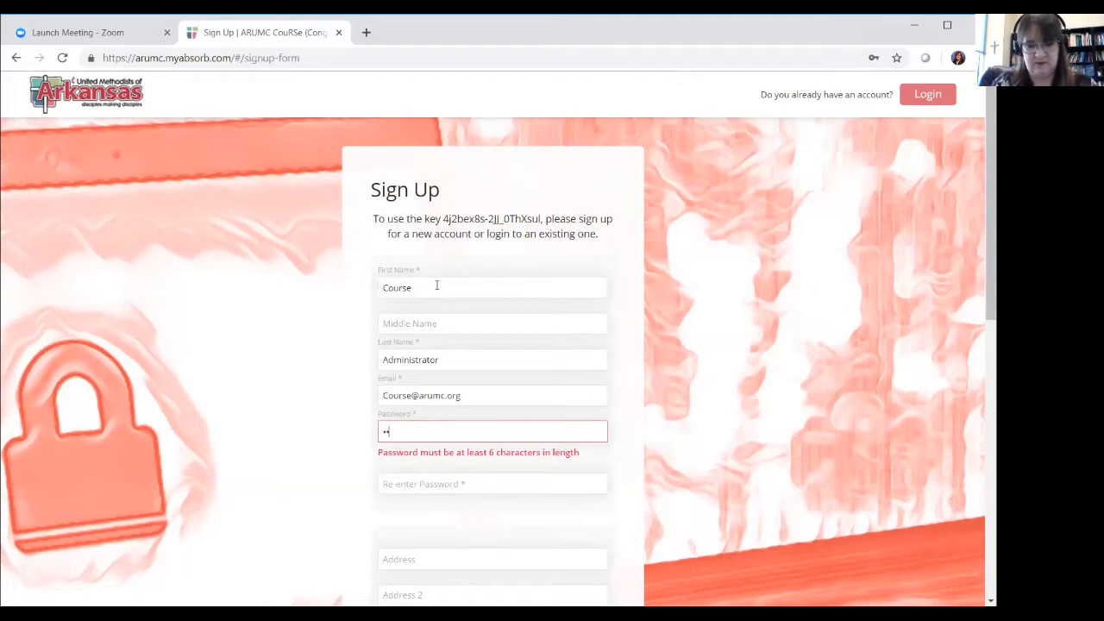
text(****)
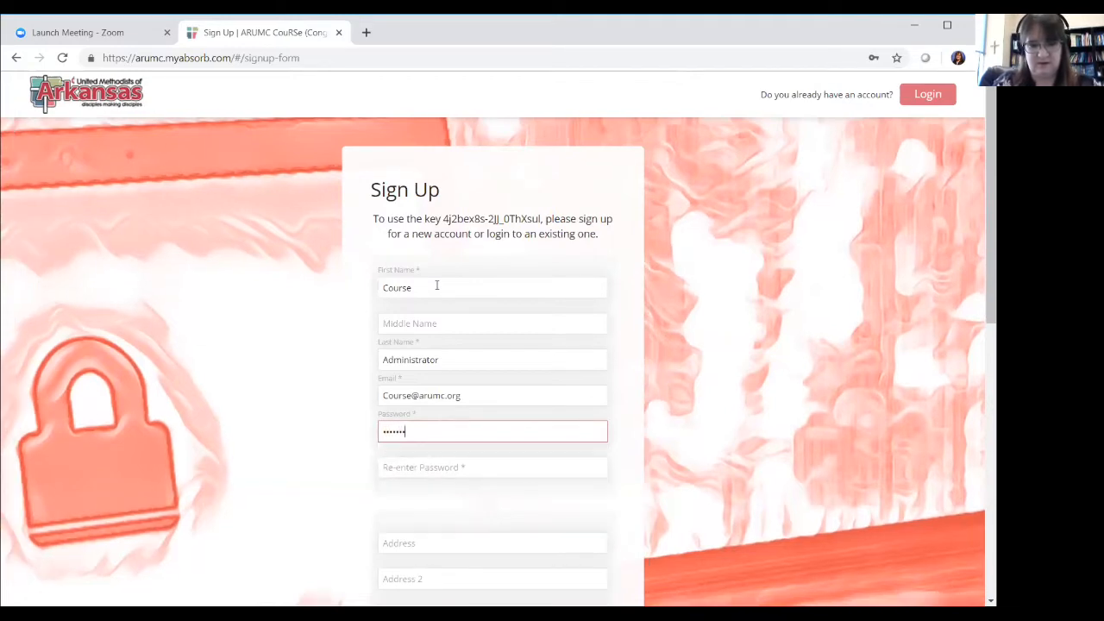
key(Tab)
text(***)
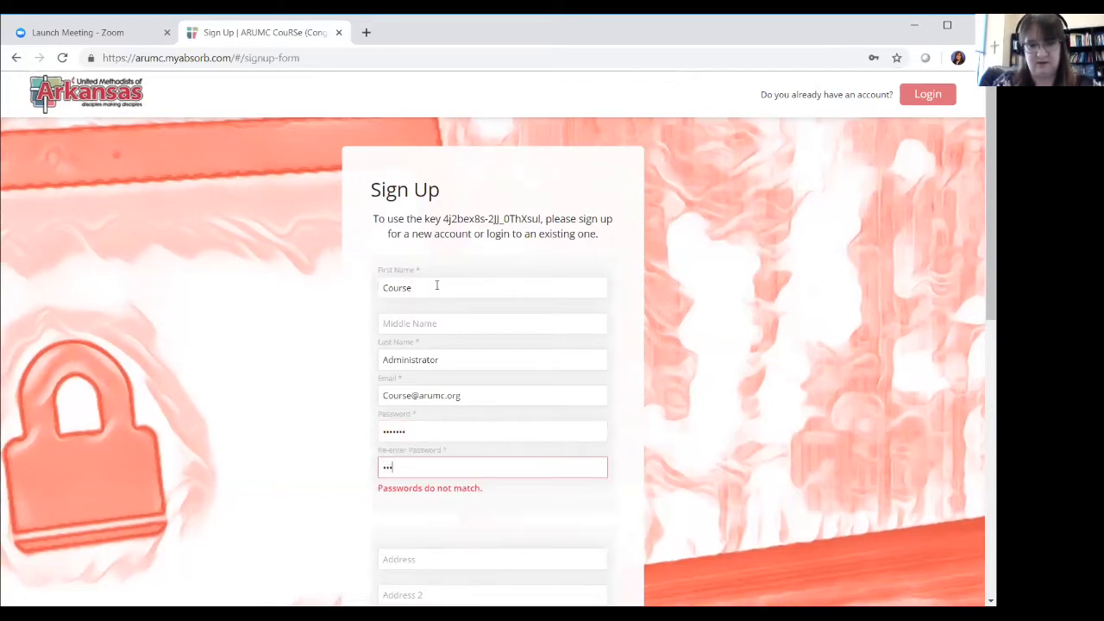
text(****)
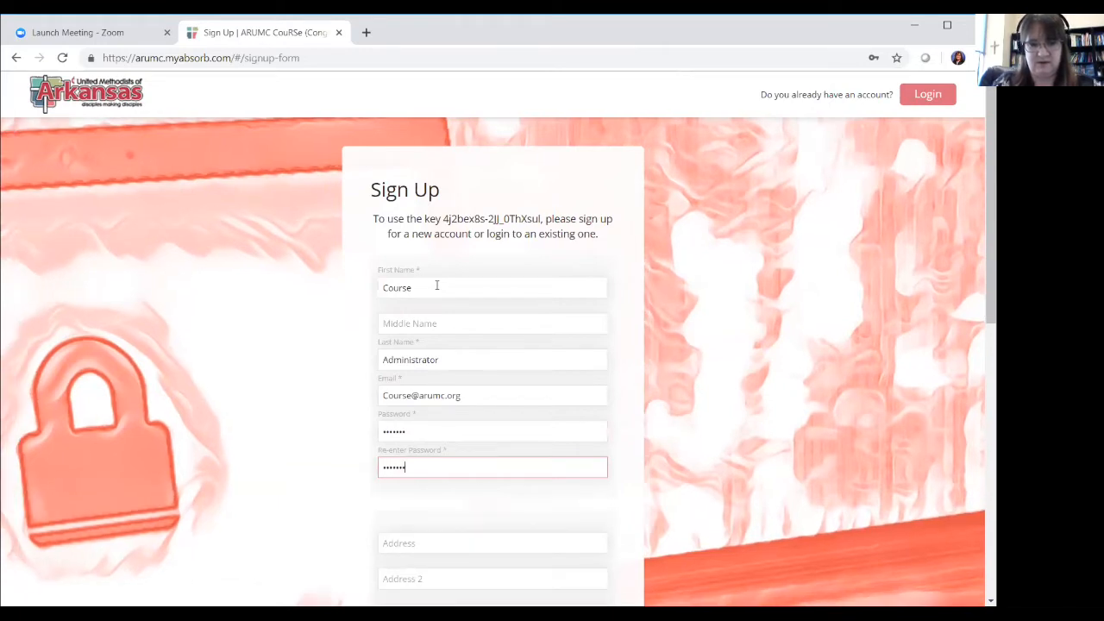
key(Tab)
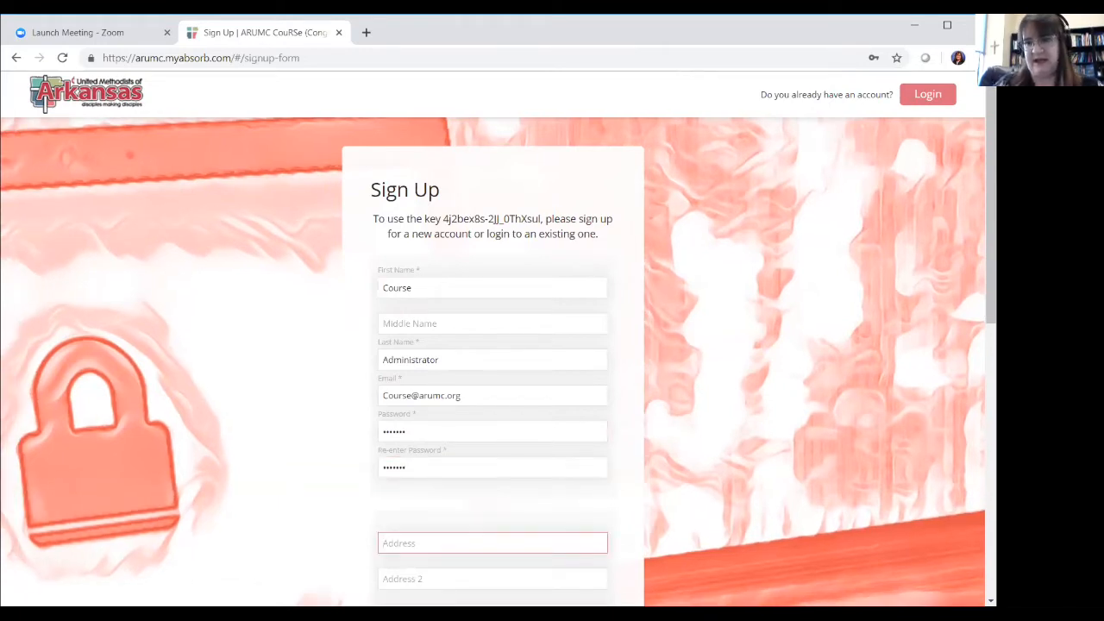
Fill in the street address, correcting a typo, then the city and postal code
scroll(543, 265, down, 2)
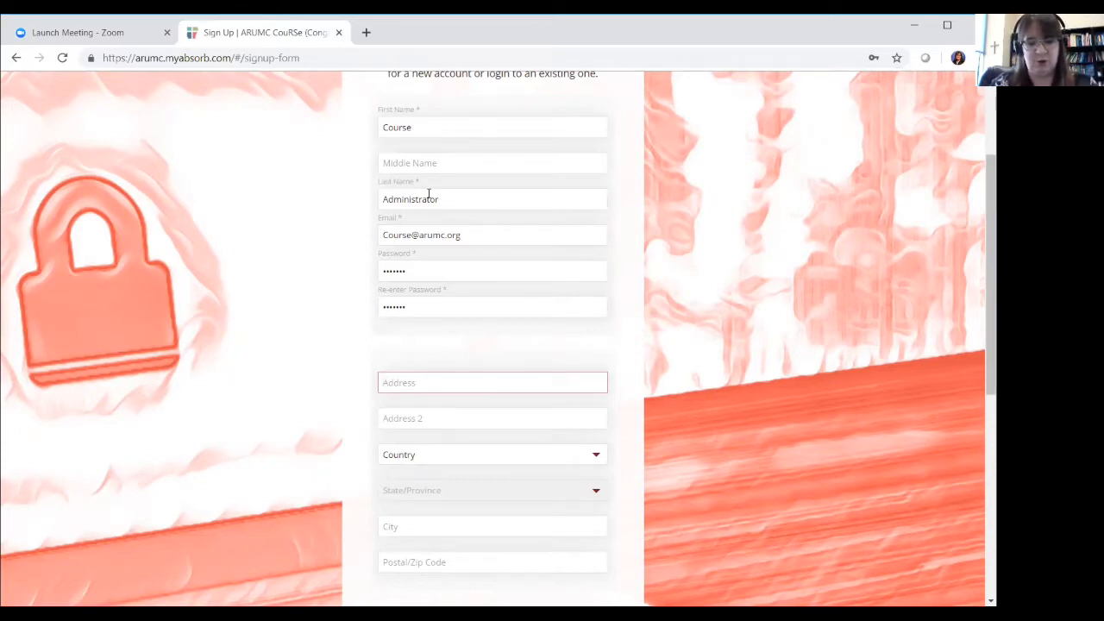
text(800)
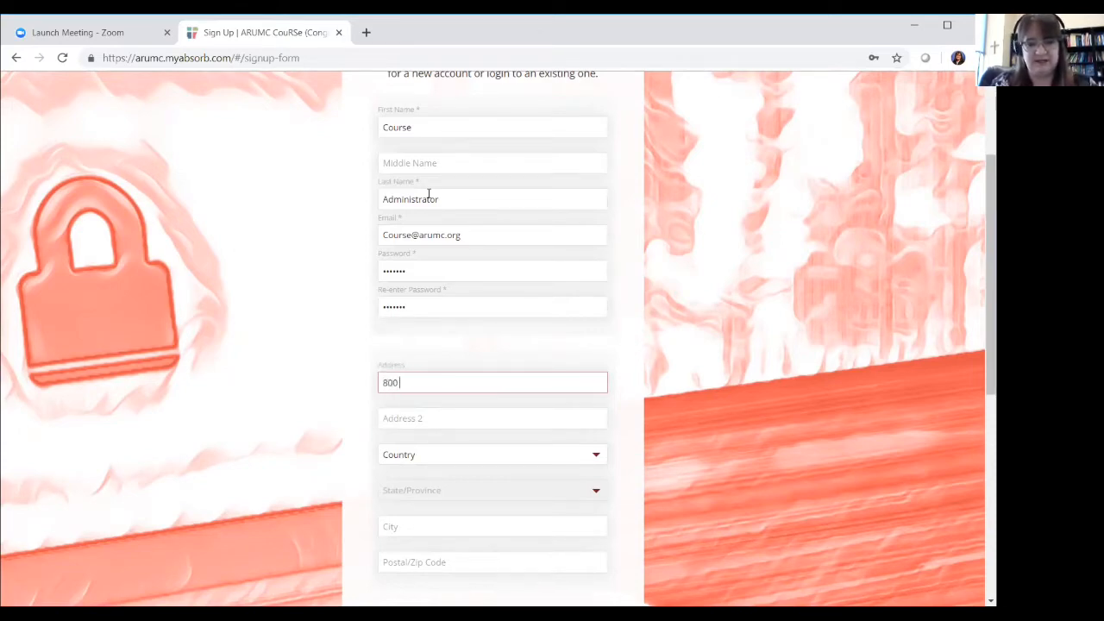
text( Daisy Bates D)
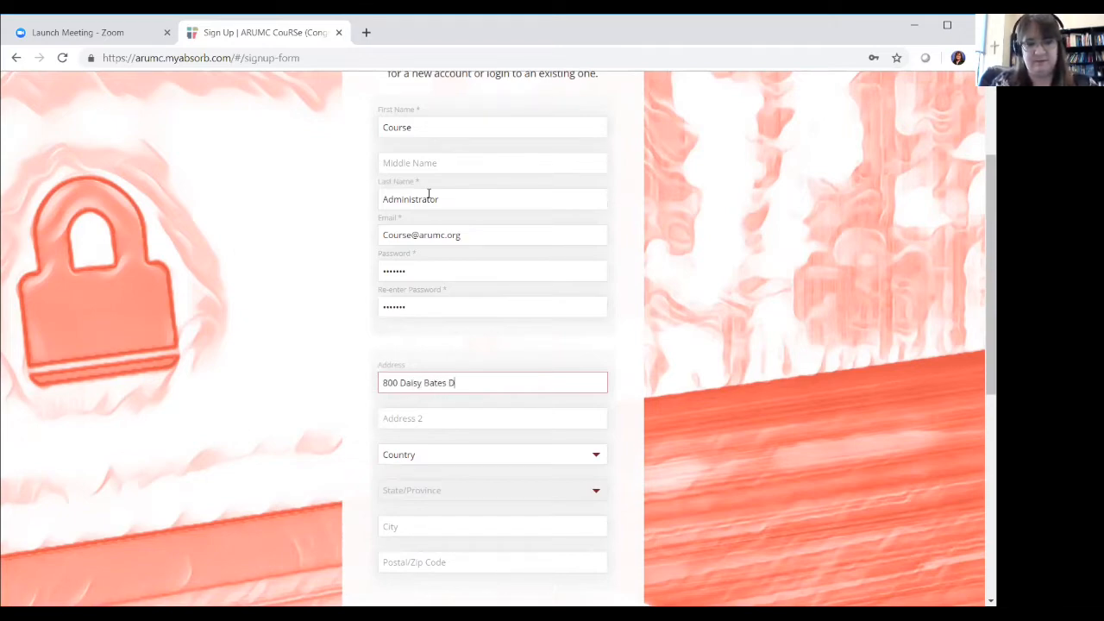
text(r)
key(Tab)
key(Tab)
key(Tab)
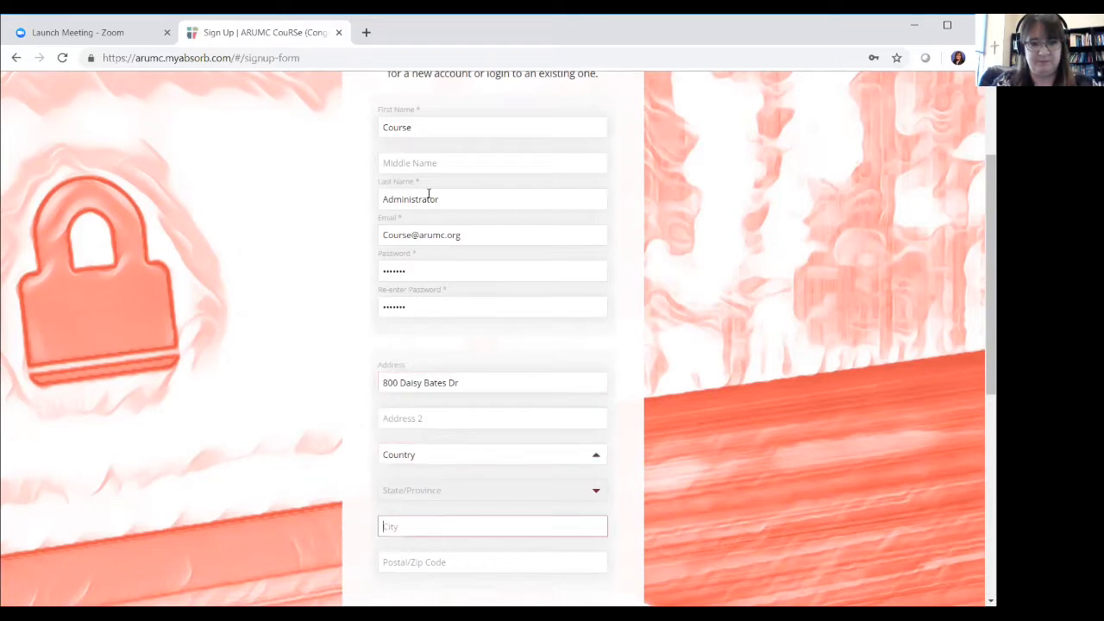
text(Littl)
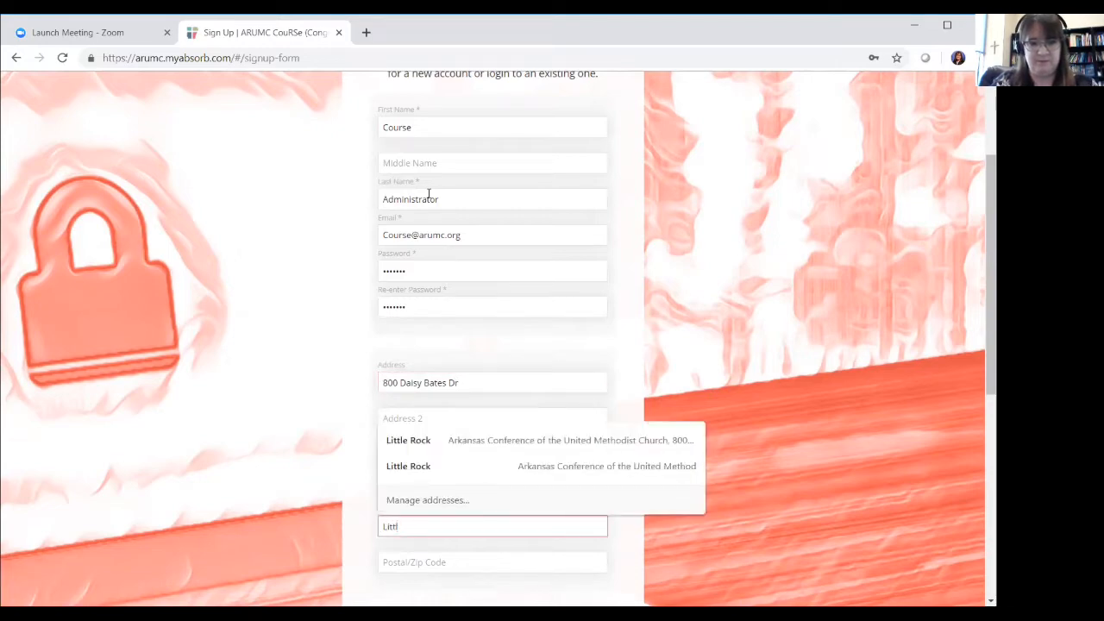
text(e Rock)
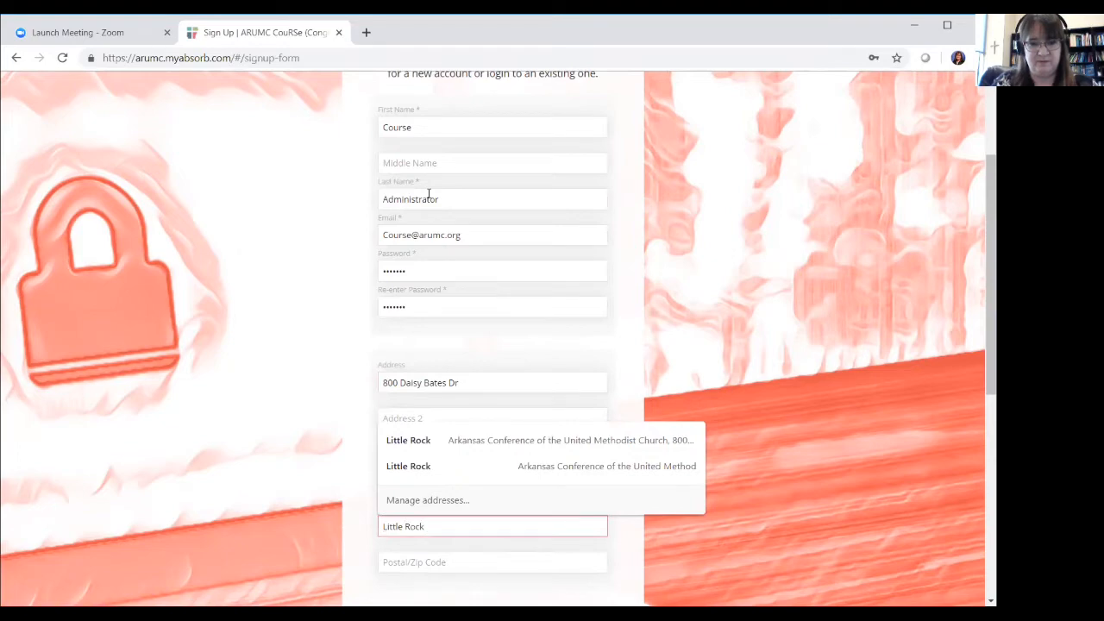
key(Tab)
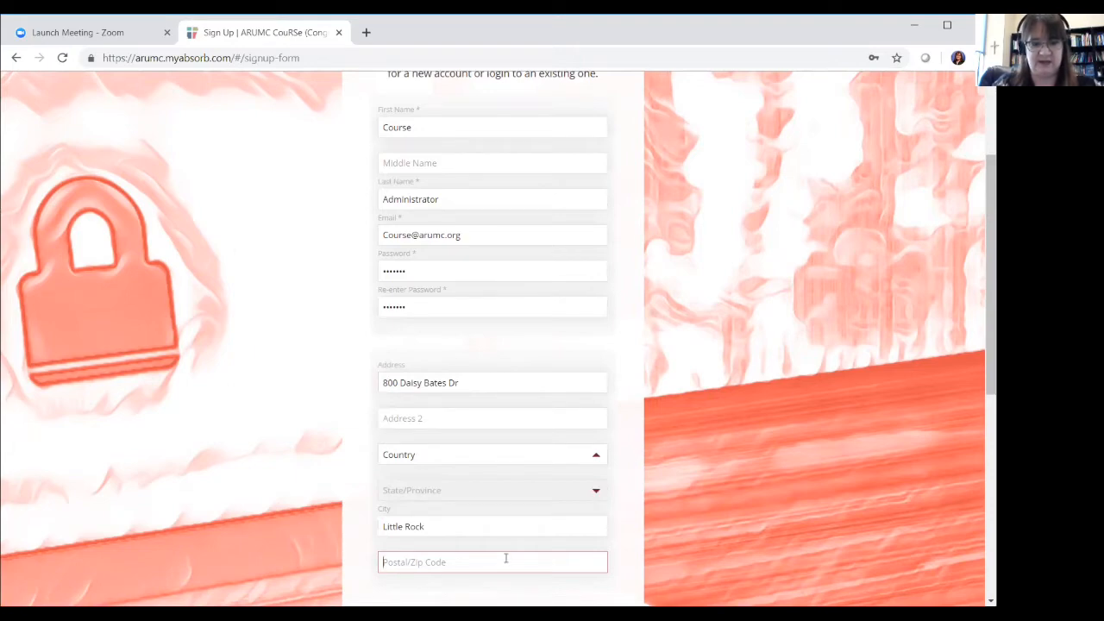
text(72)
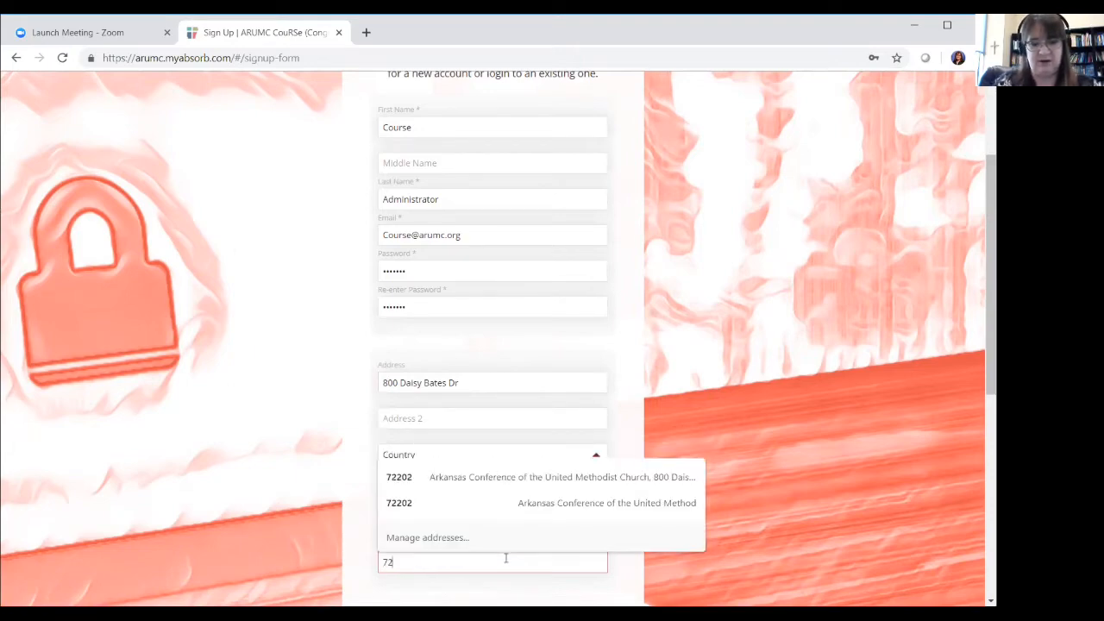
text(202)
scroll(506, 559, down, 3)
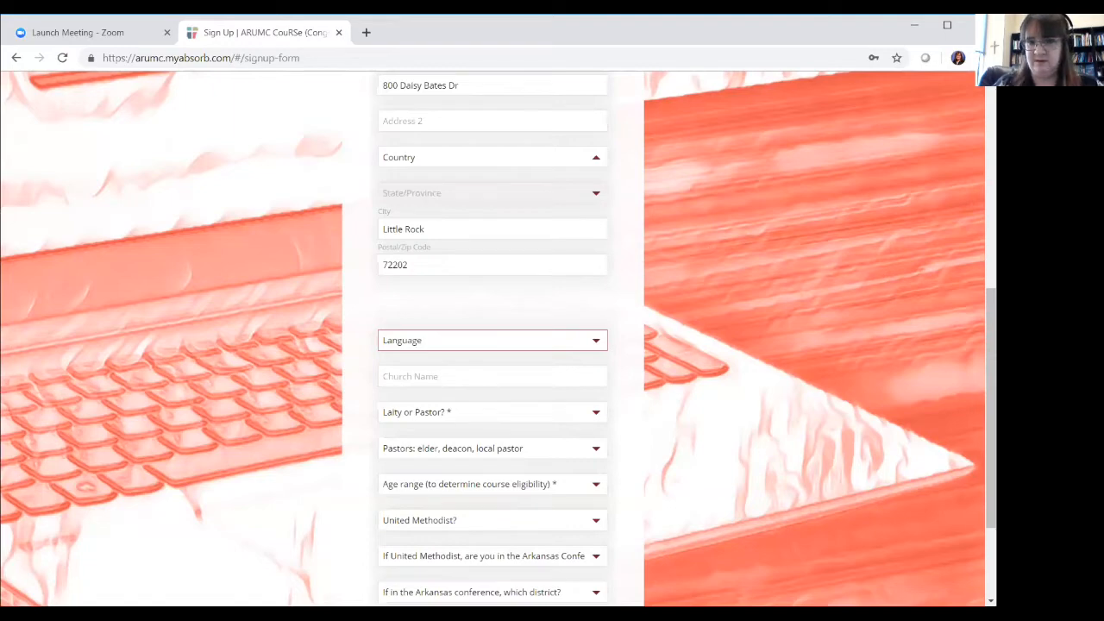
Choose English from the Language dropdown on the sign-up form
scroll(499, 338, down, 2)
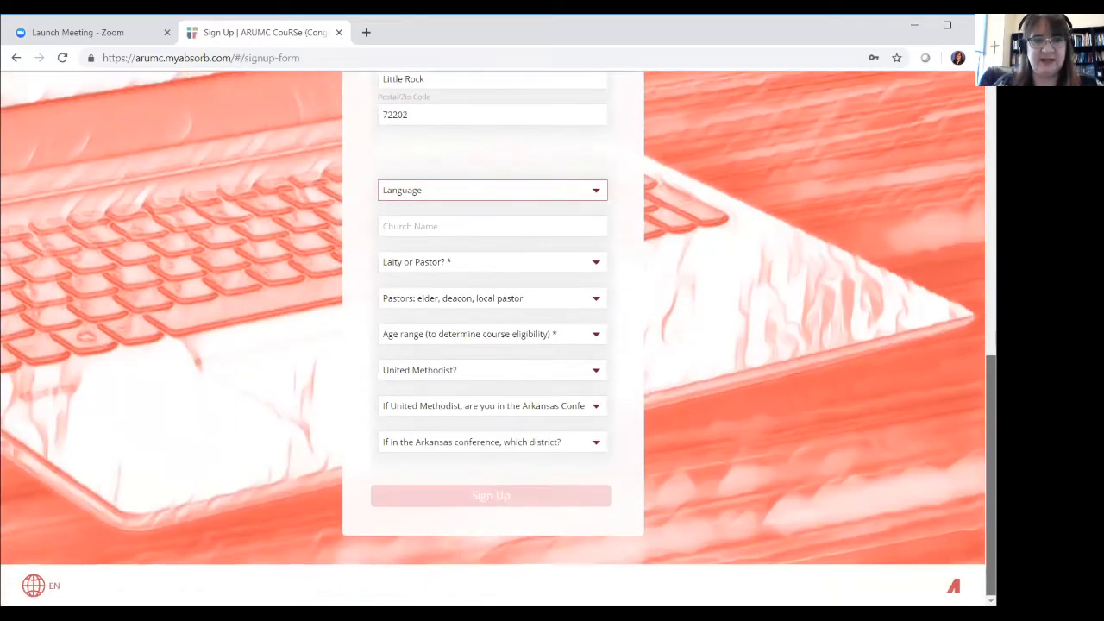
click(597, 194)
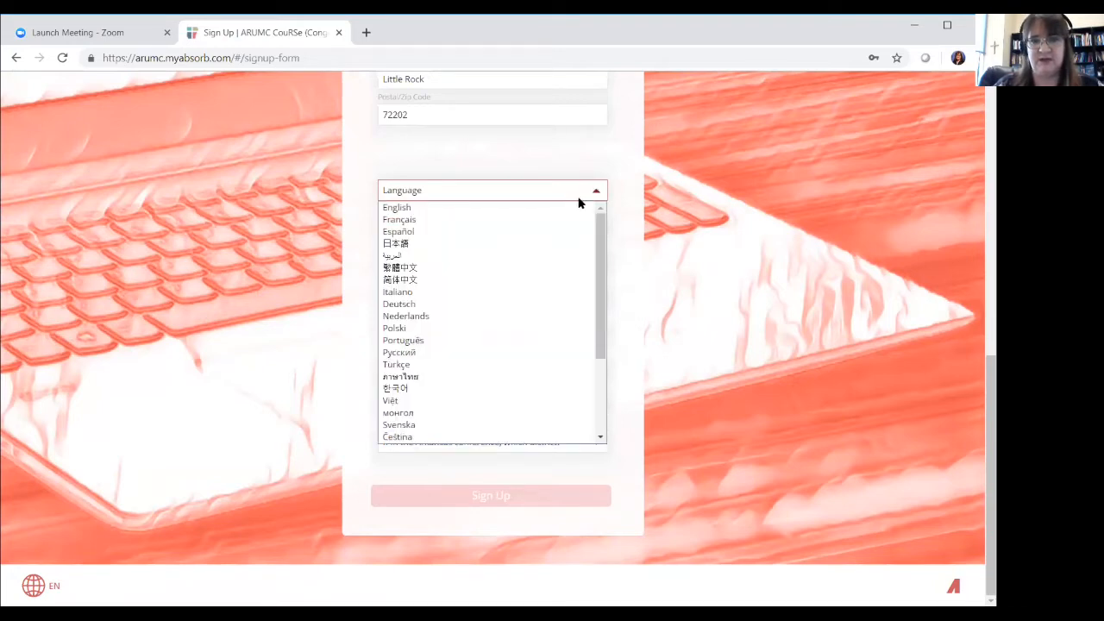
click(570, 210)
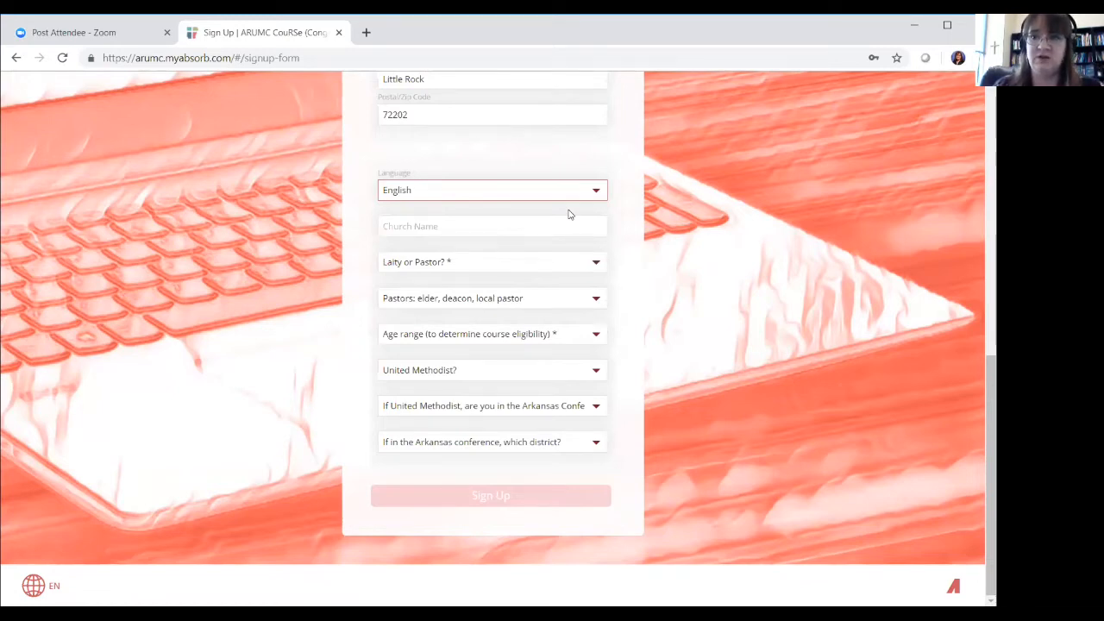
click(497, 226)
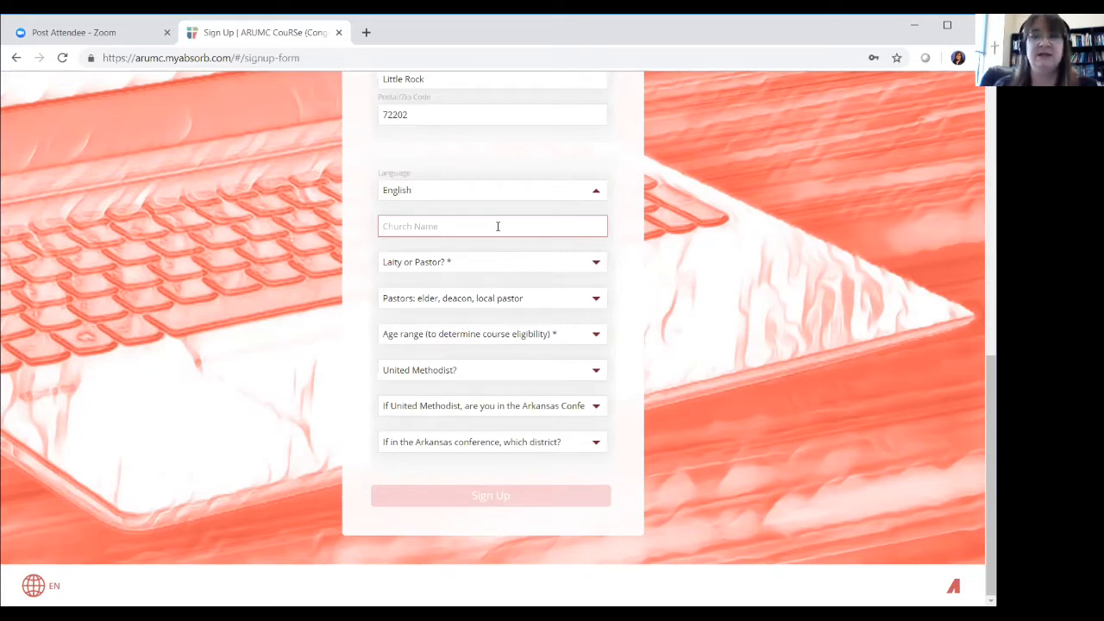
Answer 'Laity or Pastor?' with Pastor
click(596, 266)
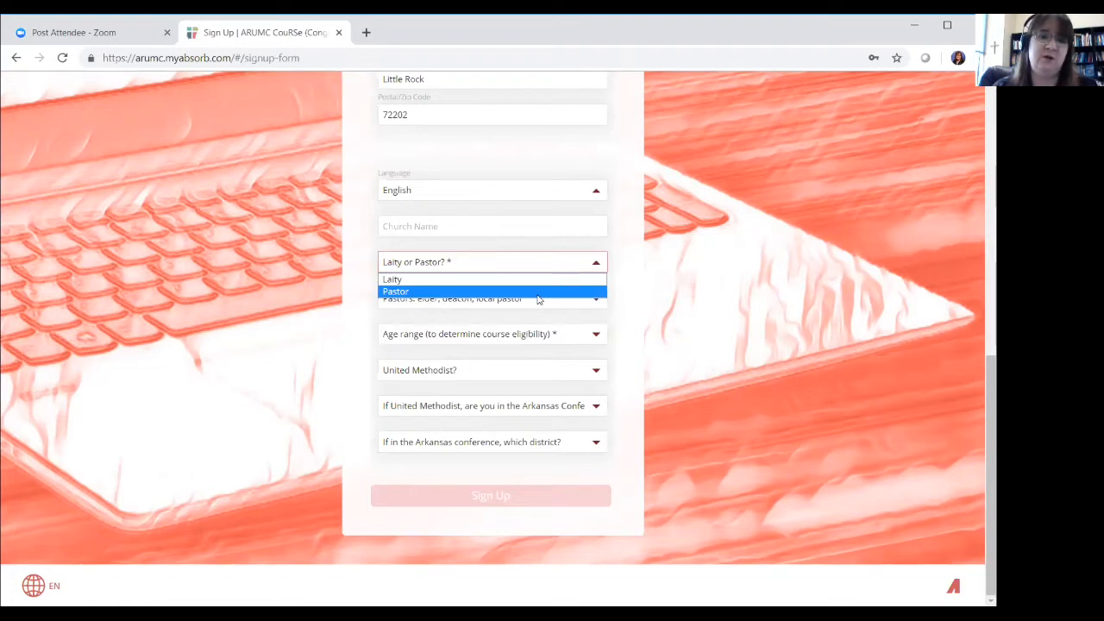
click(538, 292)
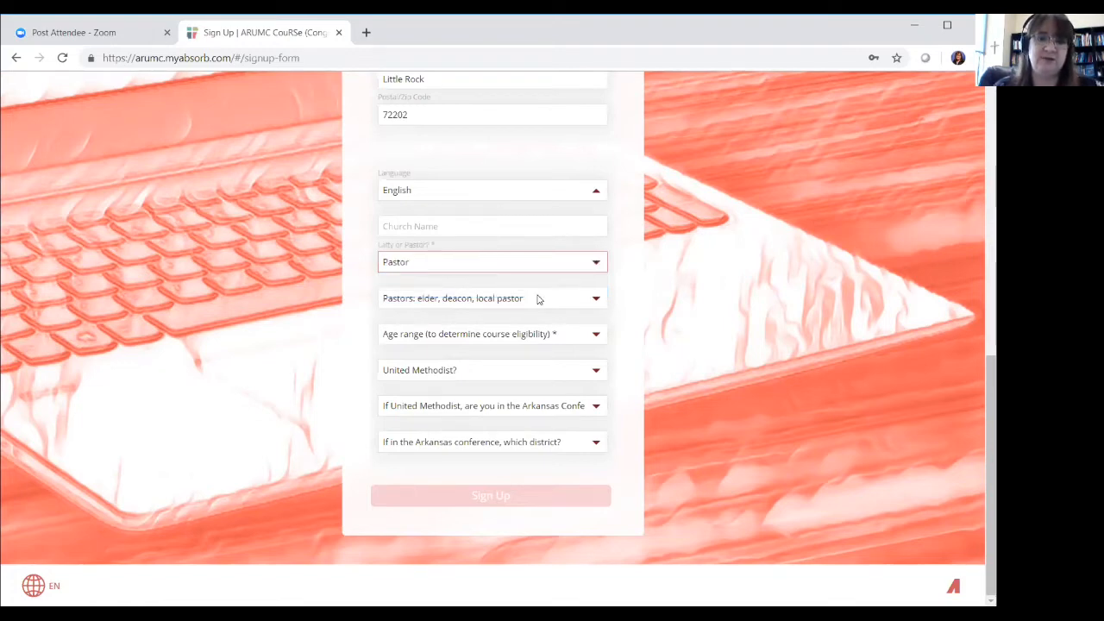
Choose Deacon - provisional in the 'Pastors: elder, deacon, local pastor' dropdown
click(597, 300)
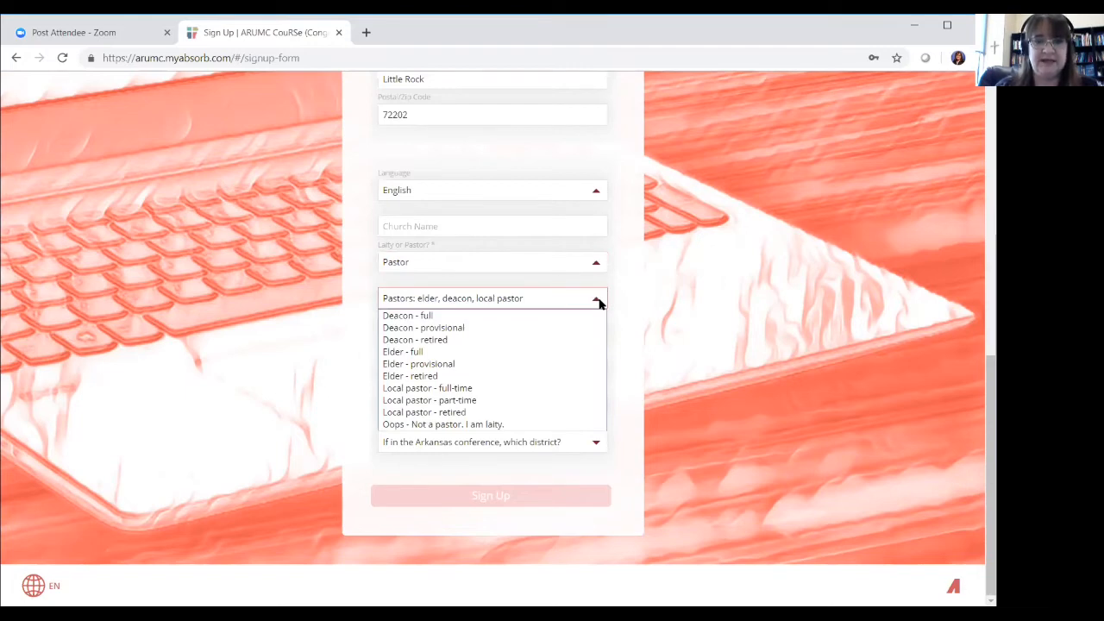
click(529, 329)
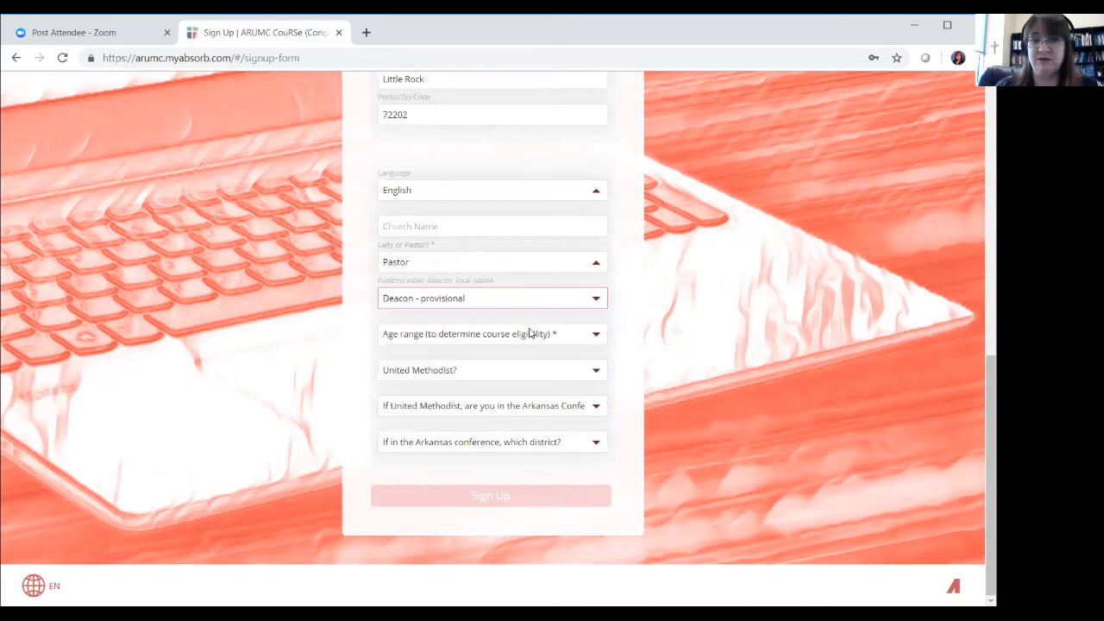
click(595, 336)
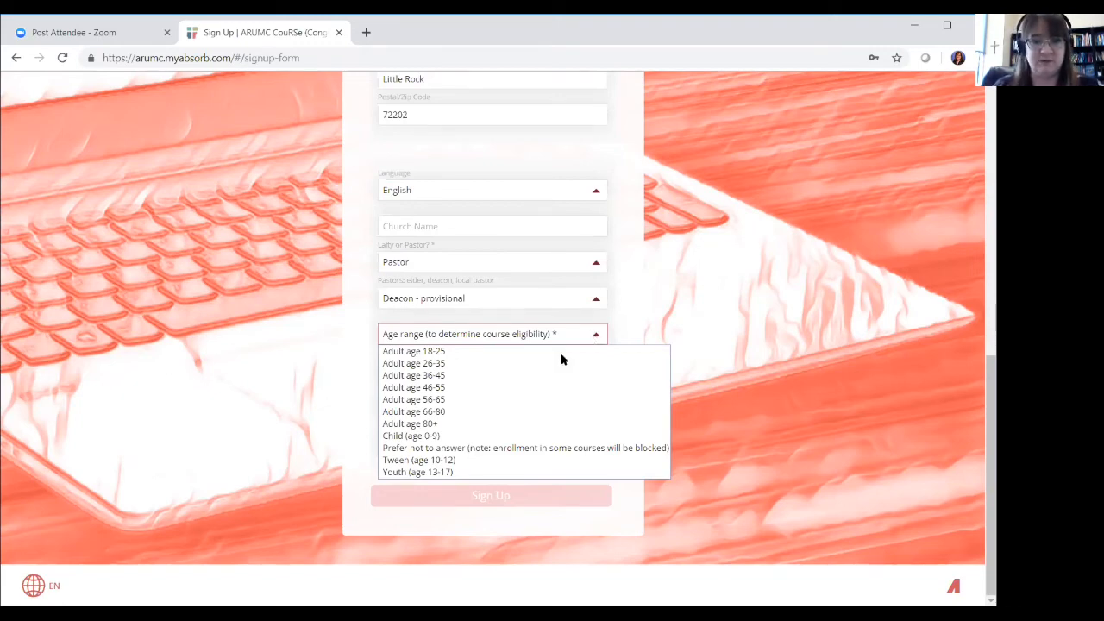
Select Adult age 36-45, yes for United Methodist and Arkansas Conference, and Central district
click(521, 377)
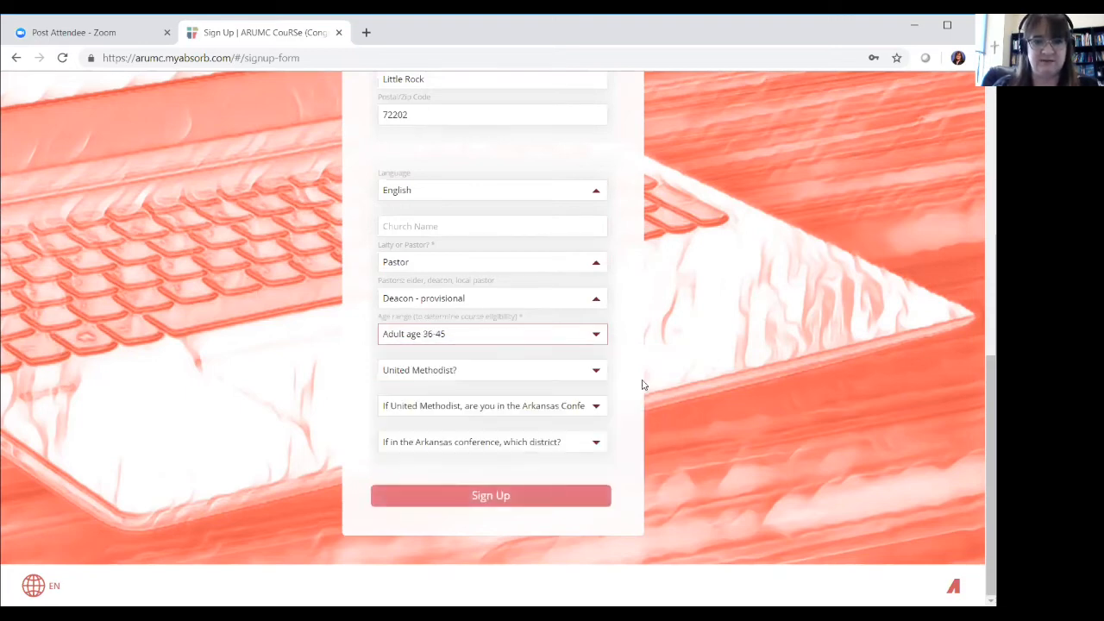
click(595, 371)
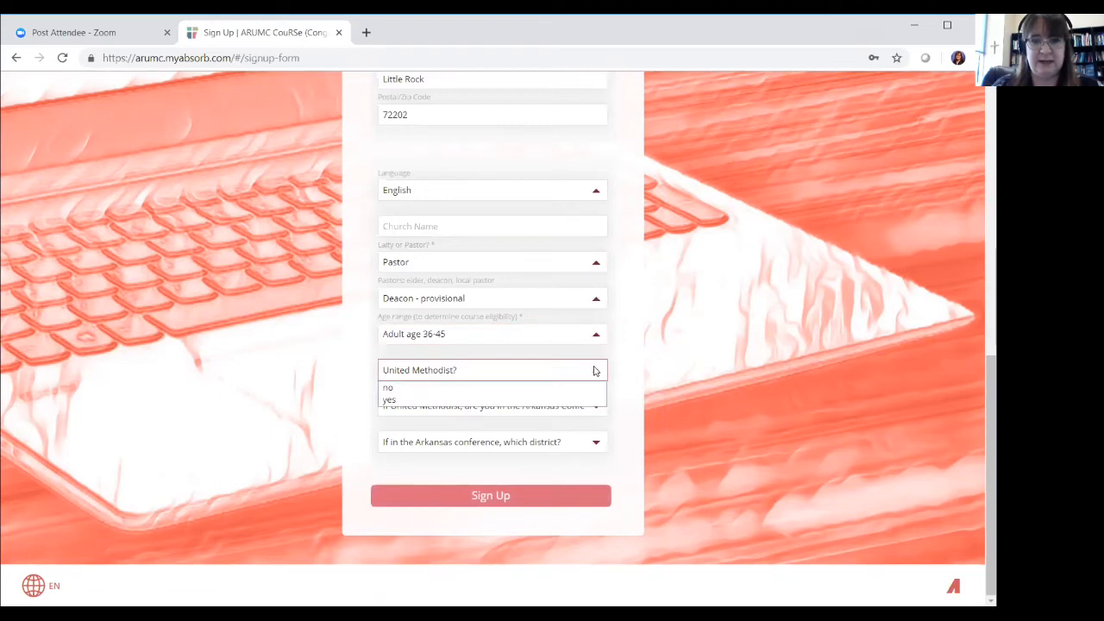
click(553, 404)
click(595, 407)
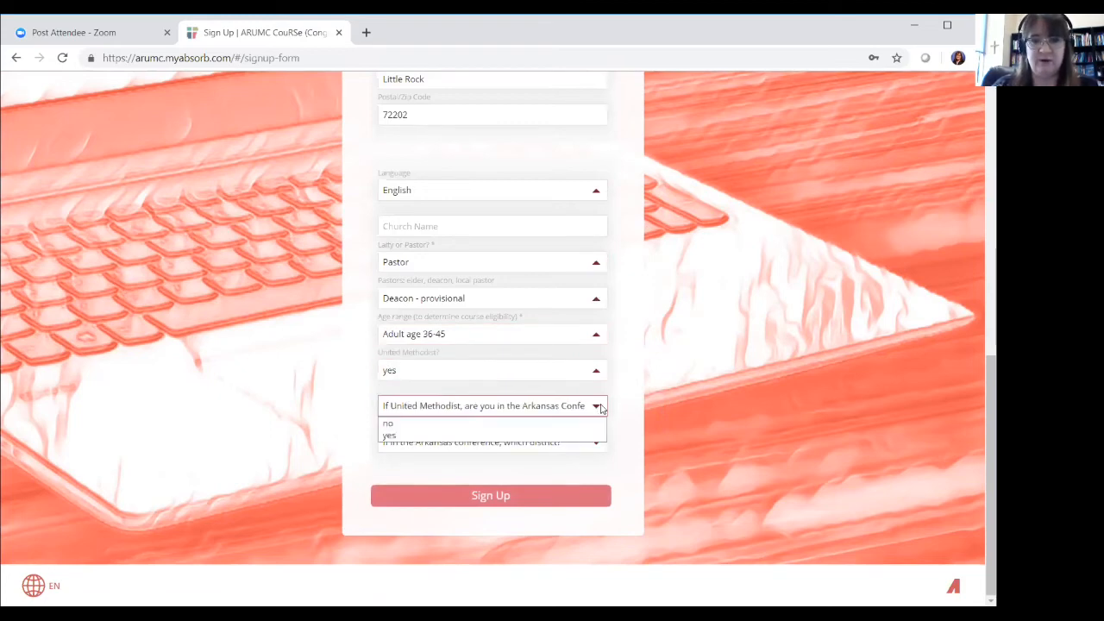
click(557, 435)
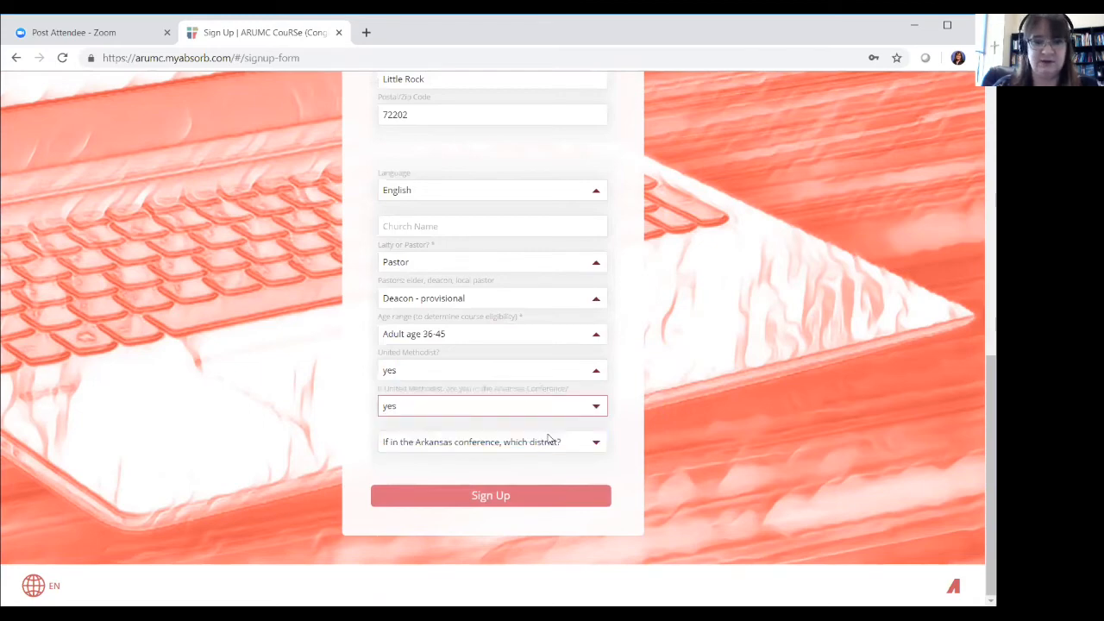
click(596, 444)
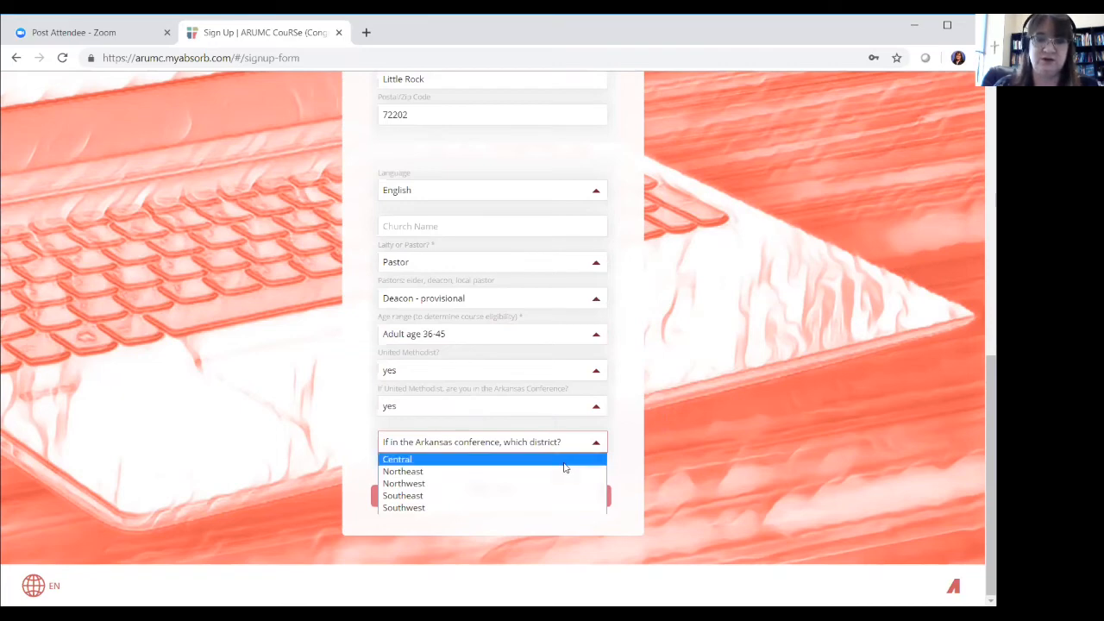
click(564, 463)
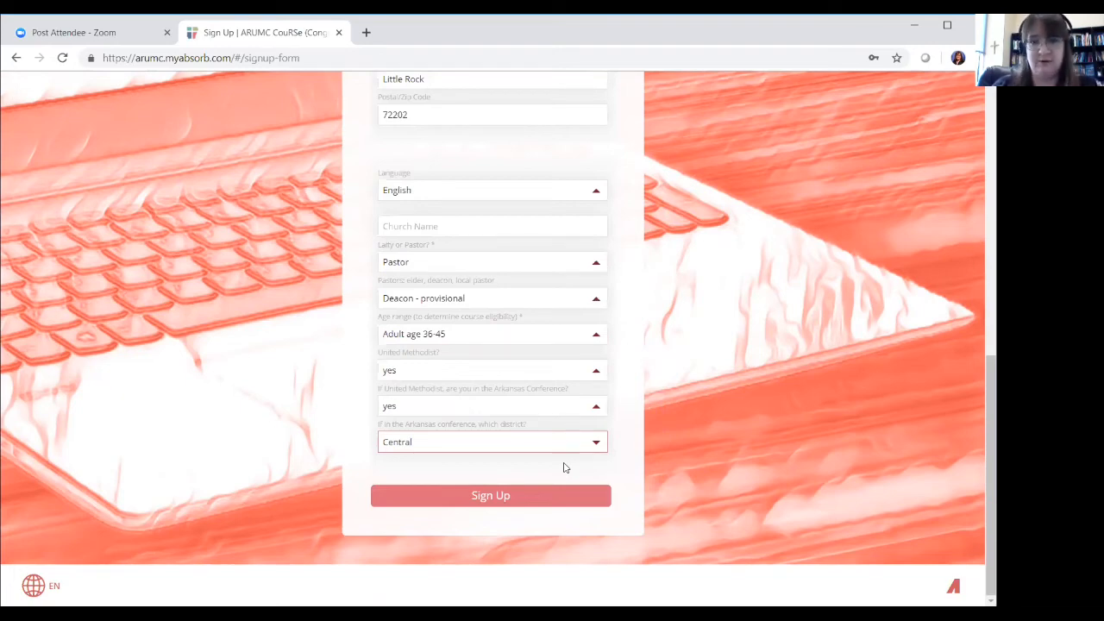
Submit the sign-up form and decline Chrome's offer to save the password
click(501, 498)
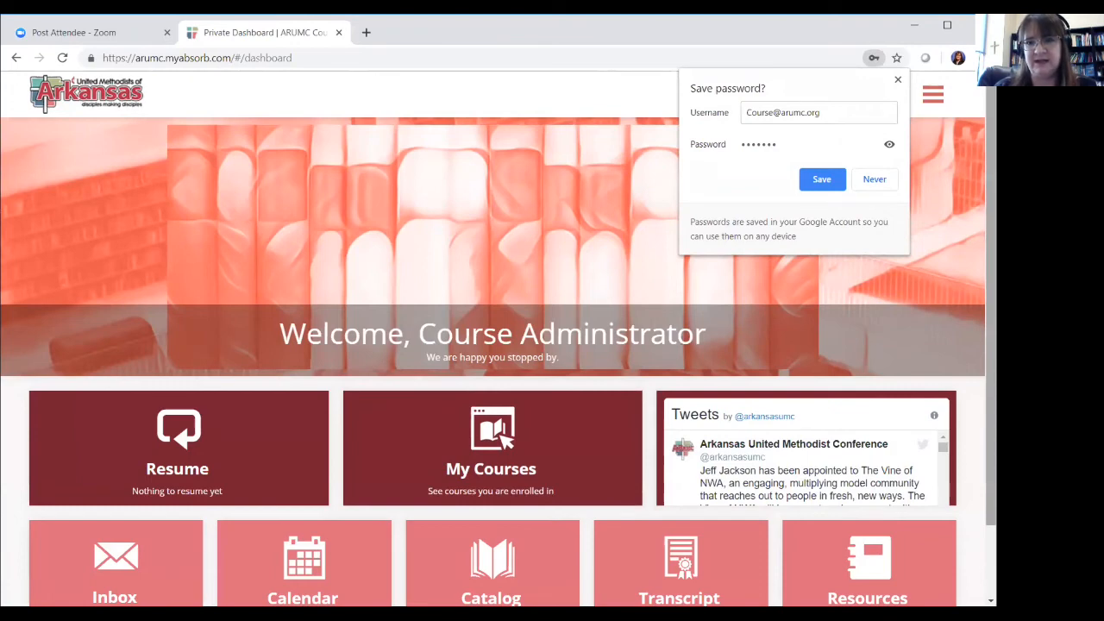
click(874, 183)
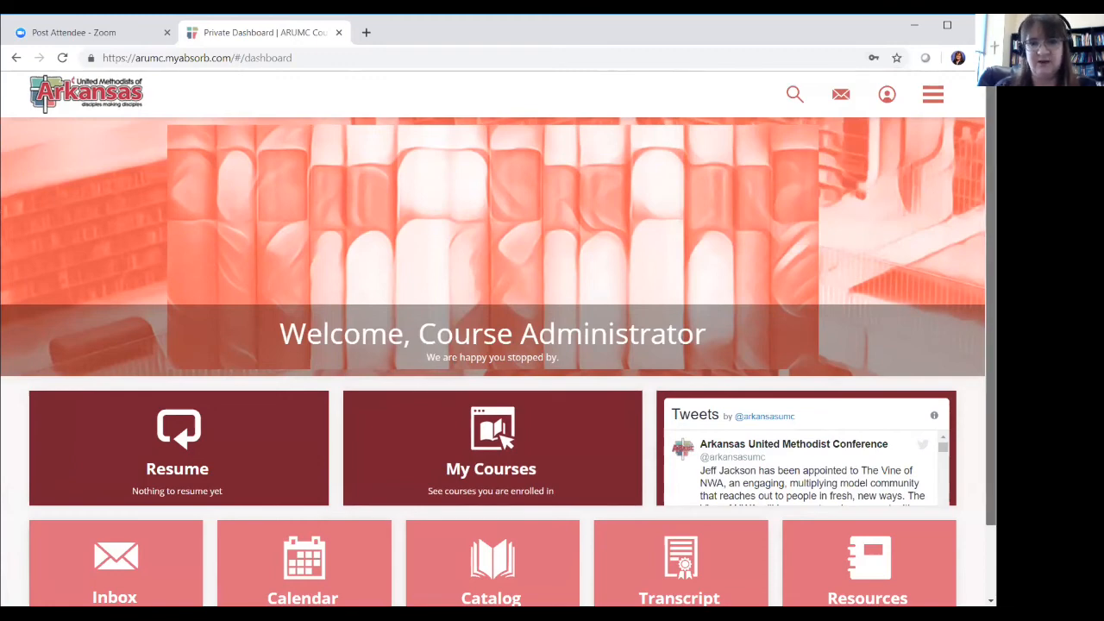
scroll(990, 225, down, 1)
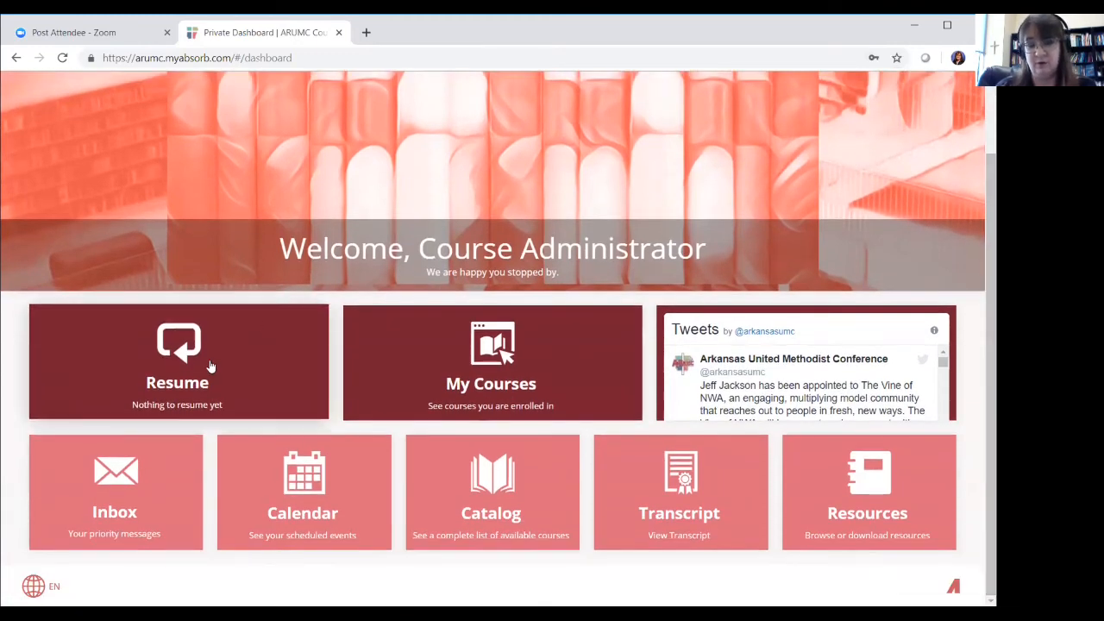